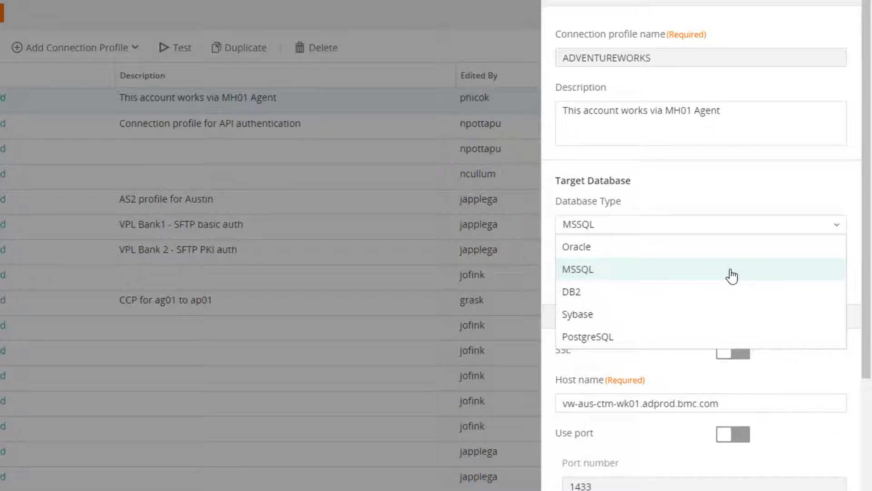
Review the ADVENTUREWORKS connection profile's database connection parameters, advanced connection configuration and SSIS settings
click(763, 220)
scroll(727, 227, down, 5)
click(699, 261)
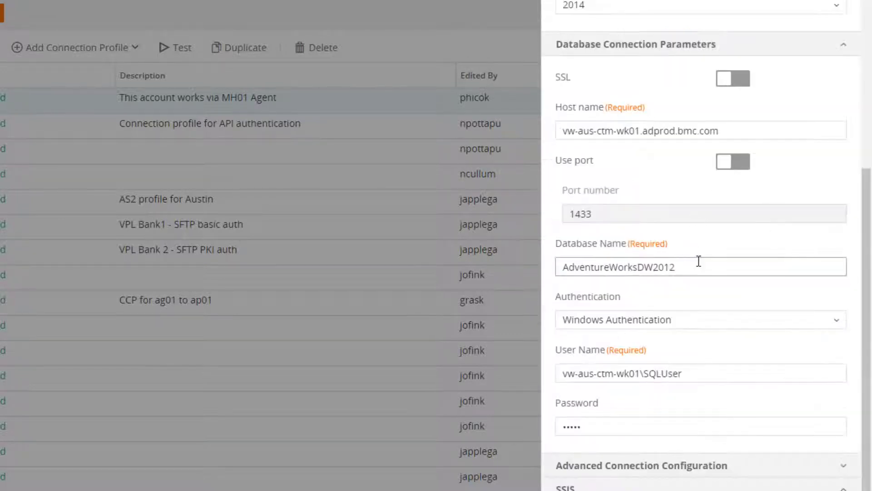
click(698, 317)
click(741, 303)
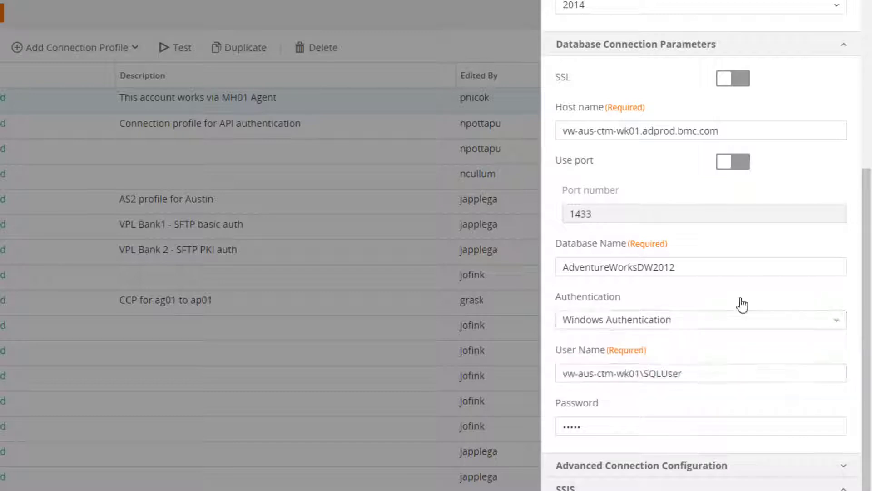
scroll(754, 303, down, 1)
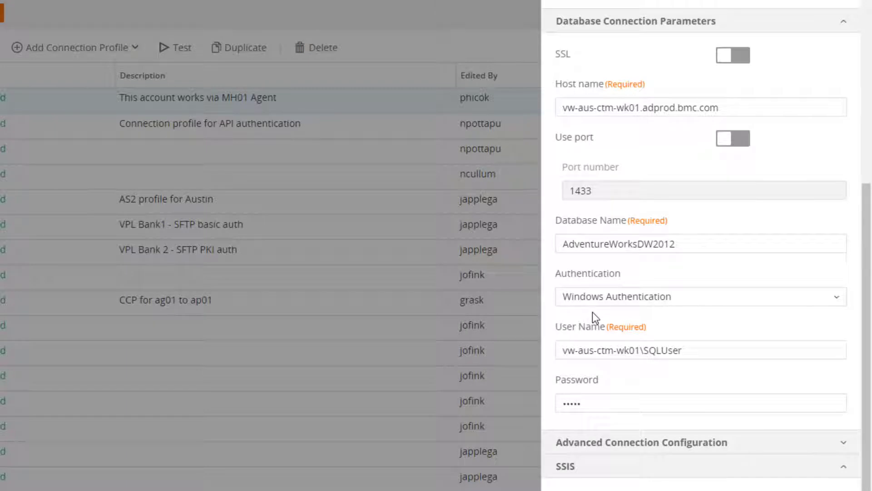
click(648, 448)
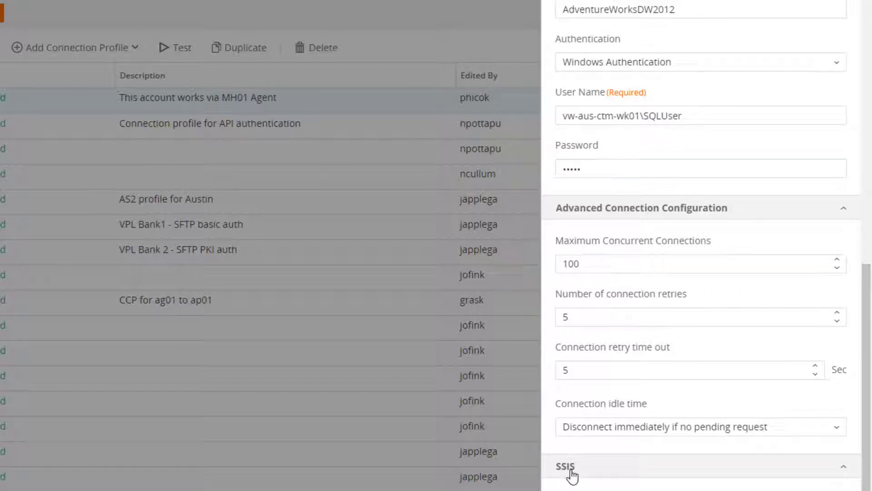
click(772, 488)
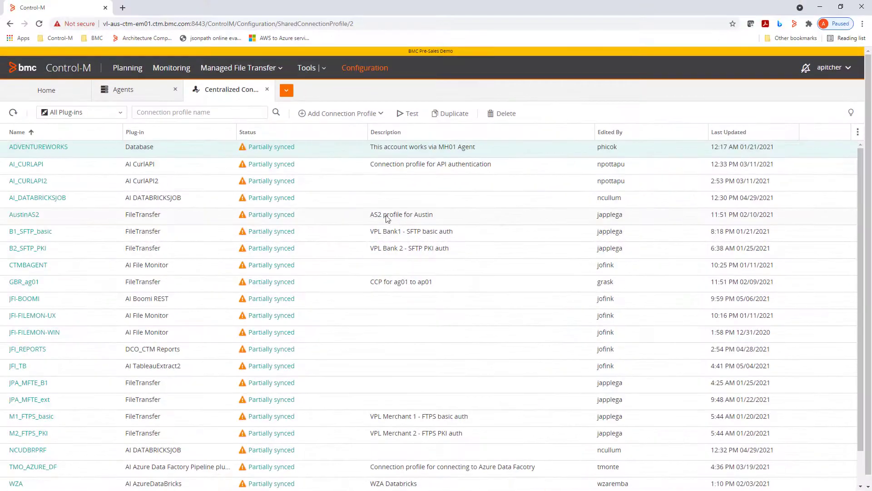
Open Planning and inspect the existing SSIS jobs in the AMY_CTM_for_Databases folder
click(133, 69)
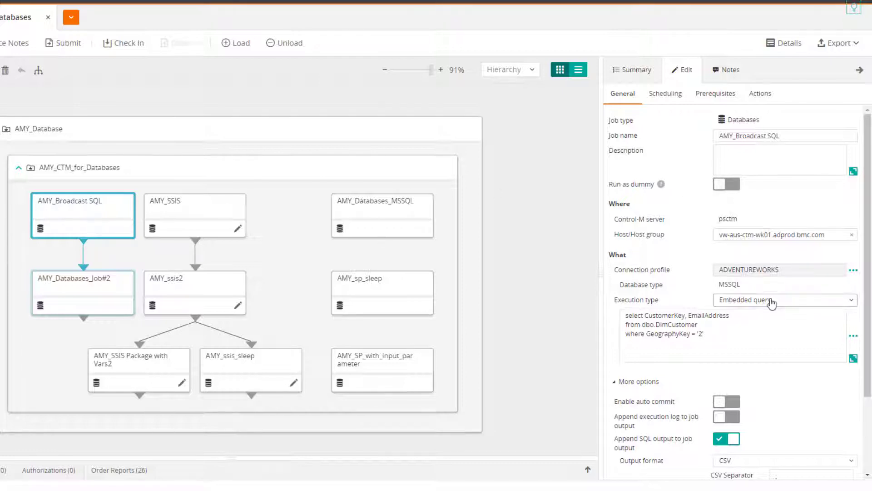
click(198, 212)
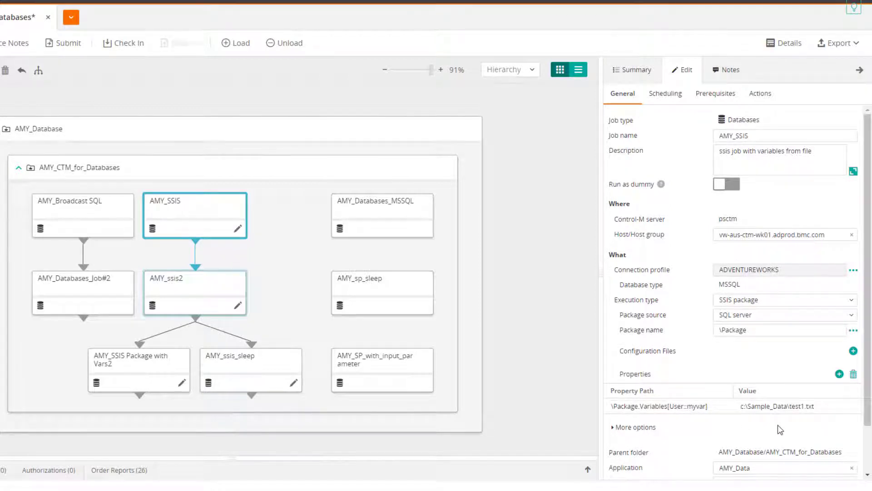
click(195, 308)
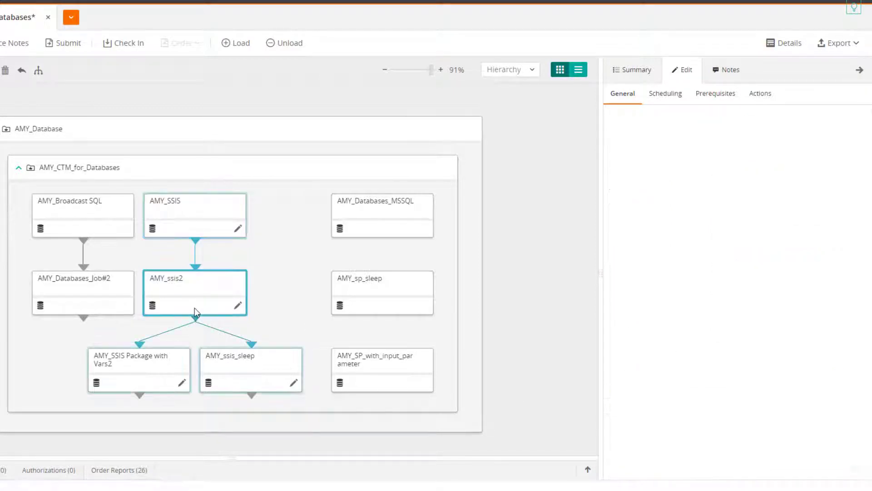
click(153, 371)
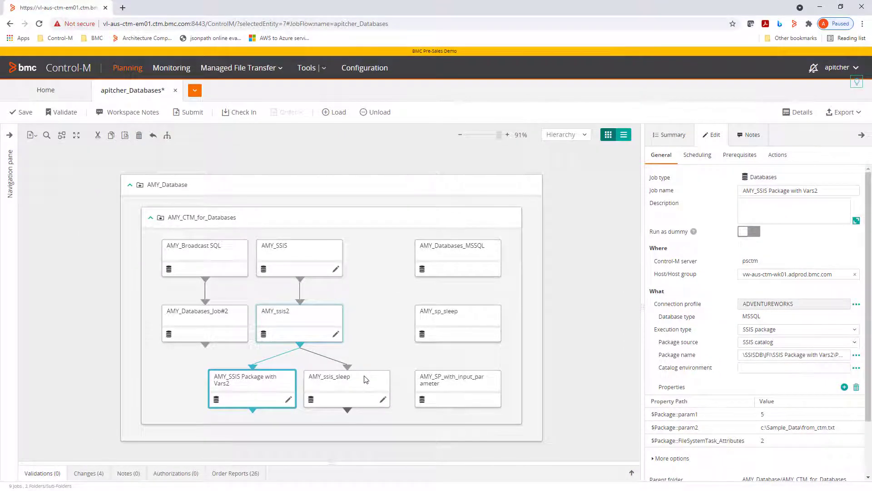
Add a new Databases job to the AMY_CTM_for_Databases folder and select ADVENTUREWORKS as its connection profile
click(34, 136)
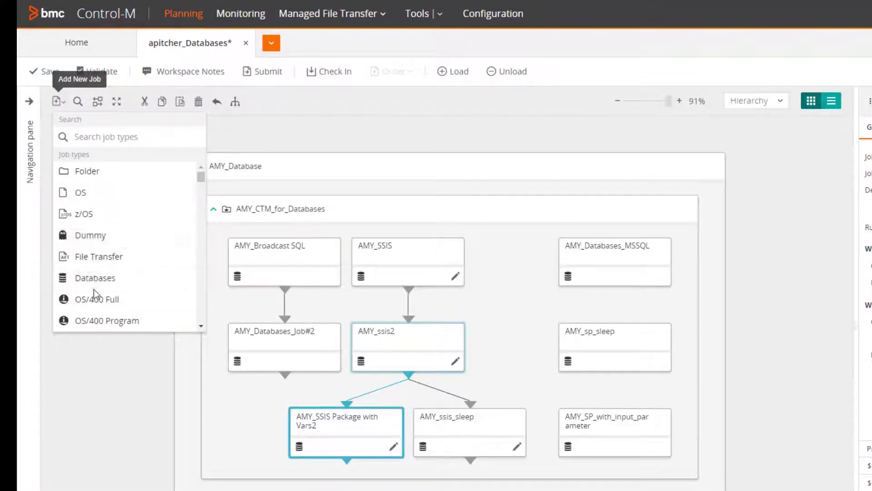
drag(98, 282, 499, 279)
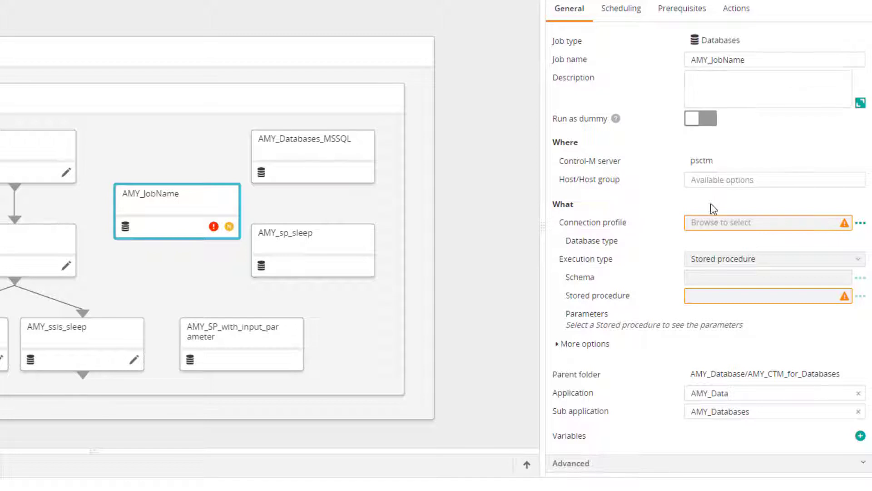
click(858, 223)
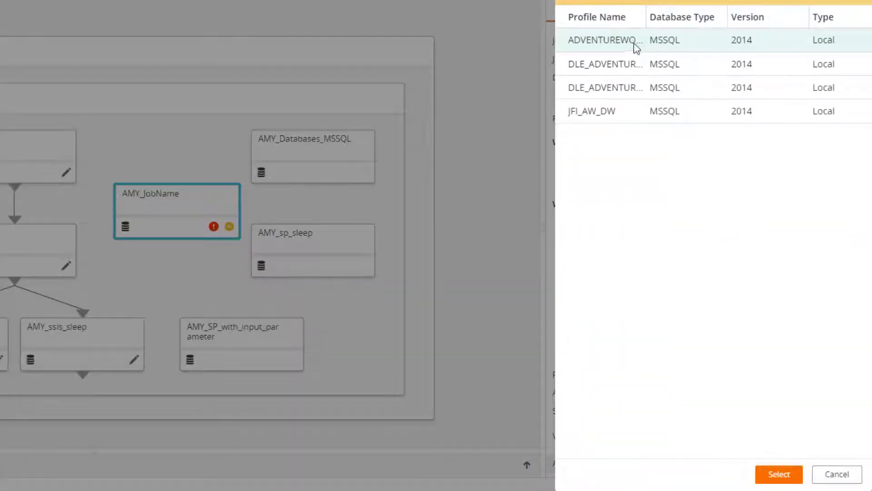
click(608, 43)
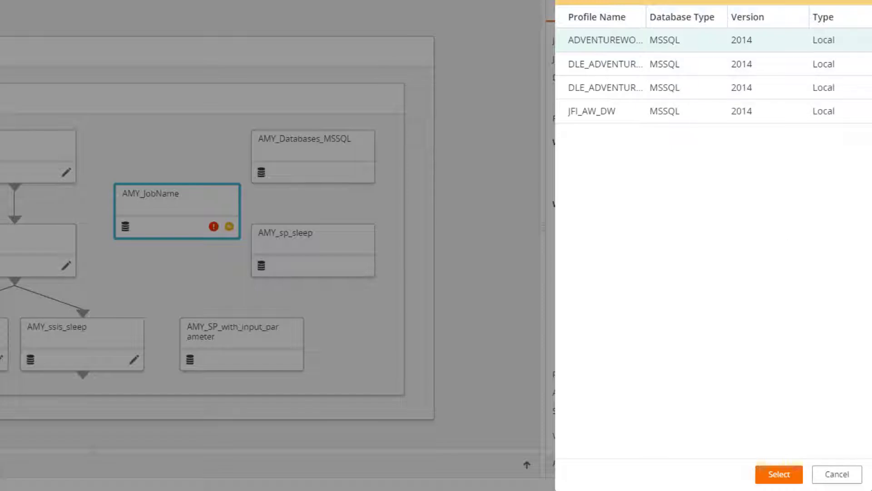
click(779, 475)
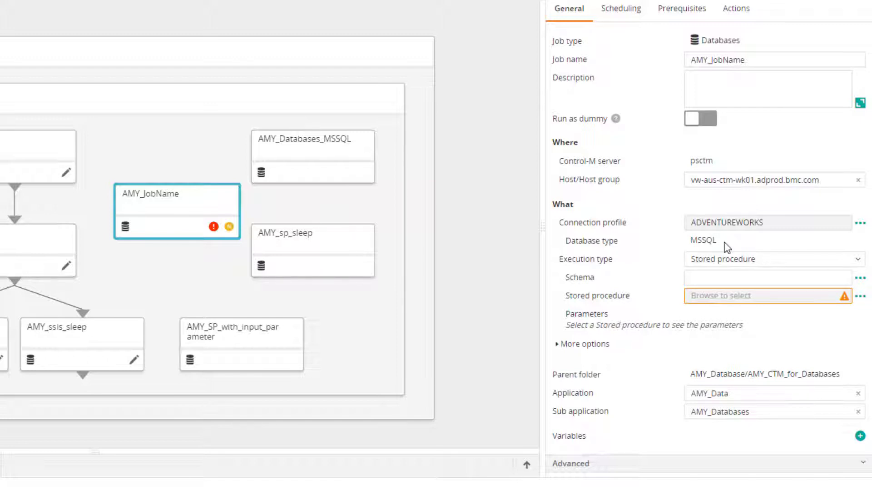
Set the execution type to SSIS package and choose the package \Data Collector\PerfCountersCollect
click(851, 263)
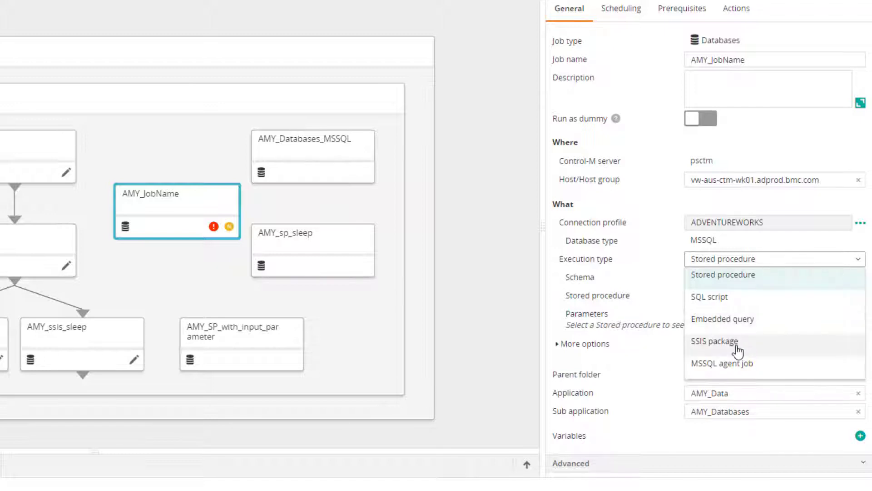
click(714, 341)
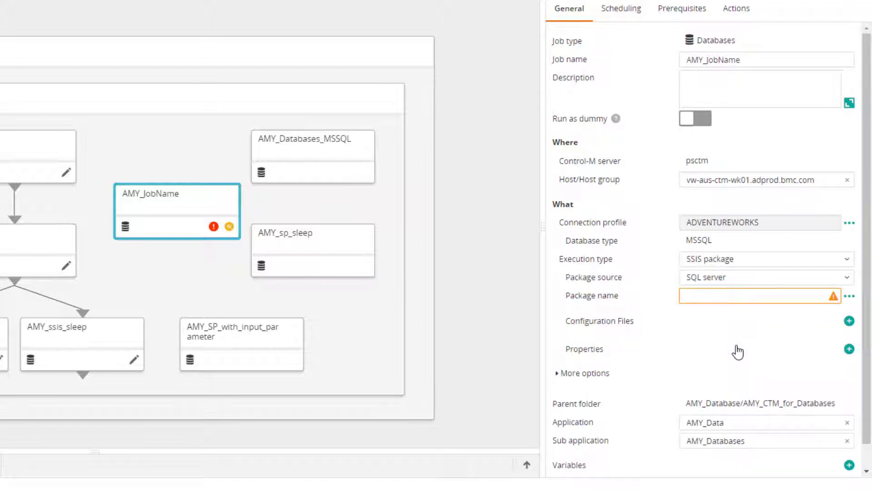
click(849, 296)
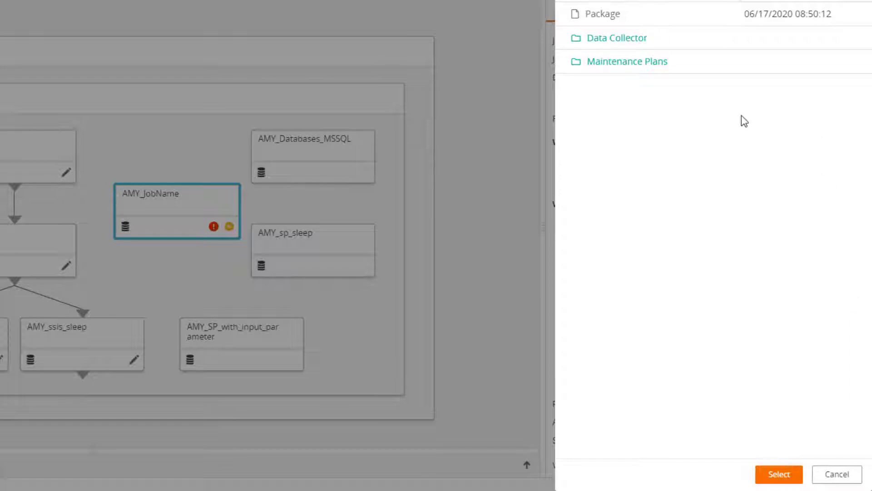
click(635, 40)
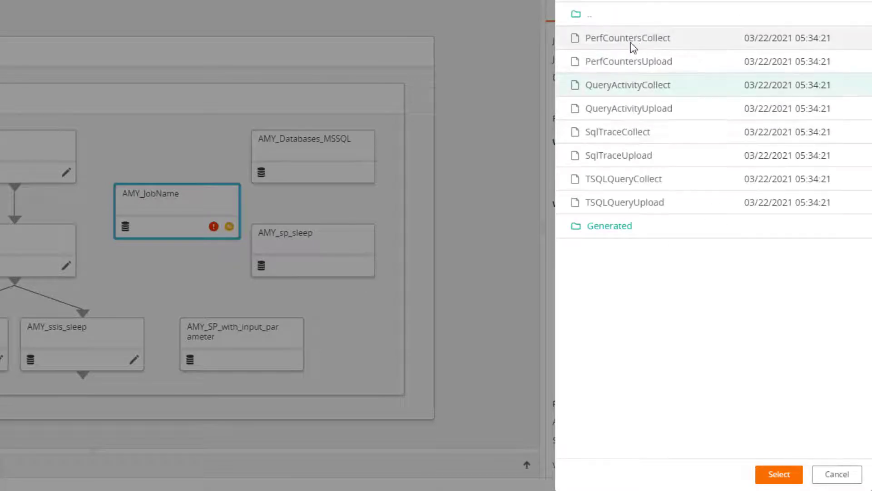
click(627, 38)
click(778, 476)
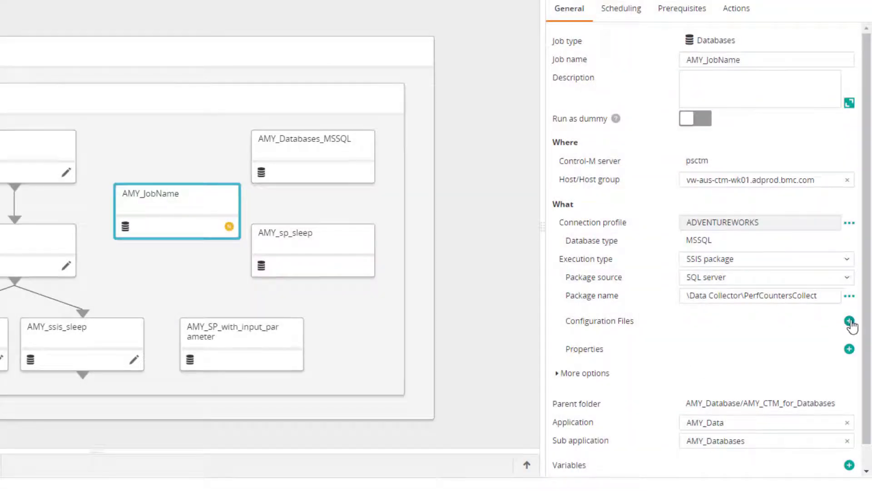
Expand the job's more options and enable appending SSIS output to the job output
scroll(854, 324, down, 1)
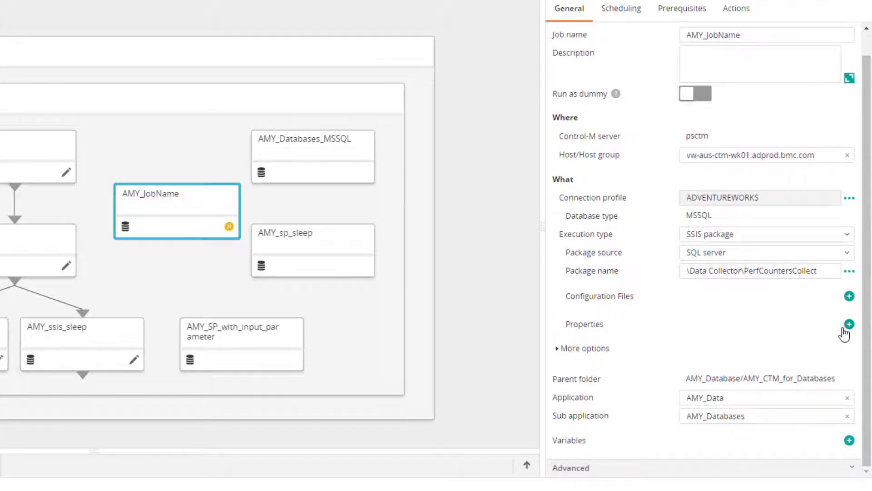
click(598, 350)
scroll(772, 292, down, 3)
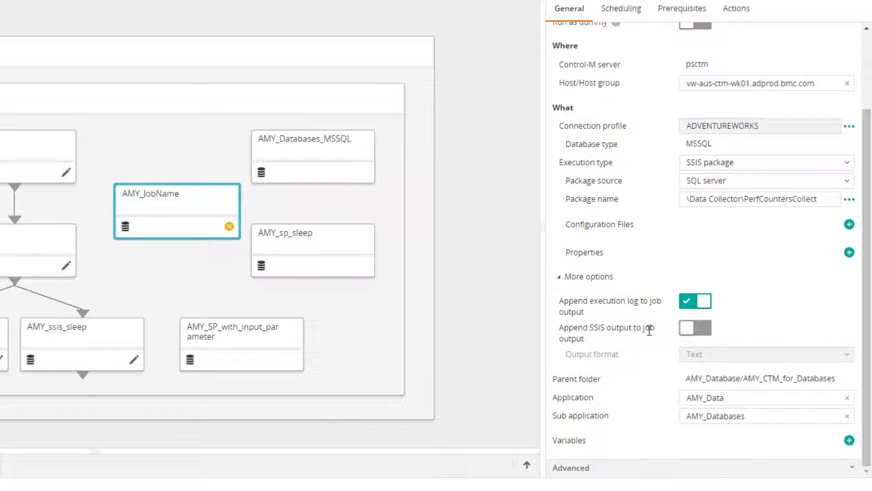
click(698, 337)
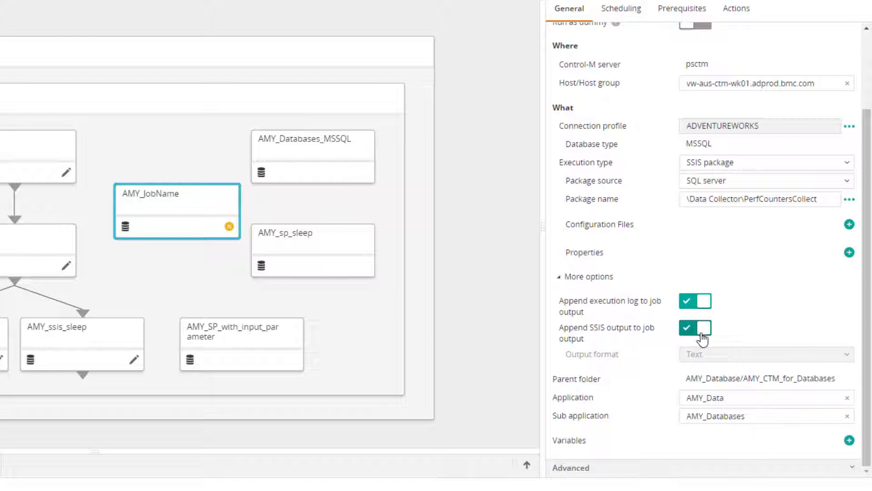
scroll(701, 339, up, 2)
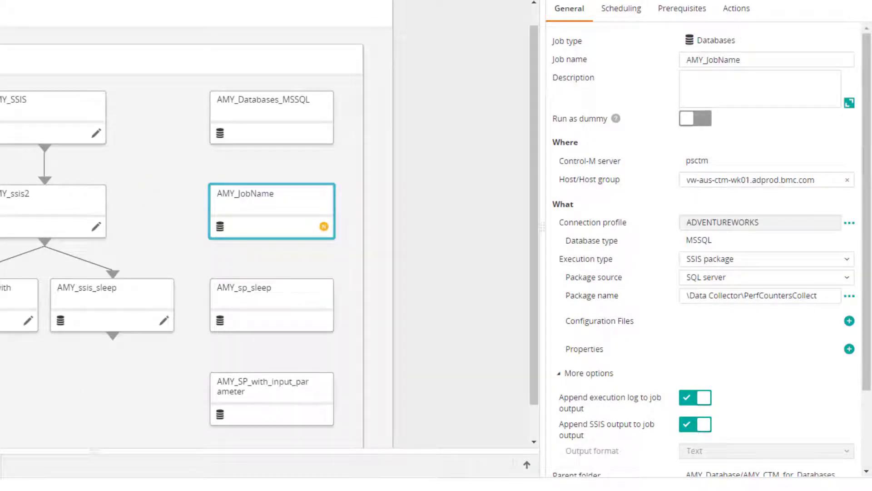
scroll(616, 474, down, 6)
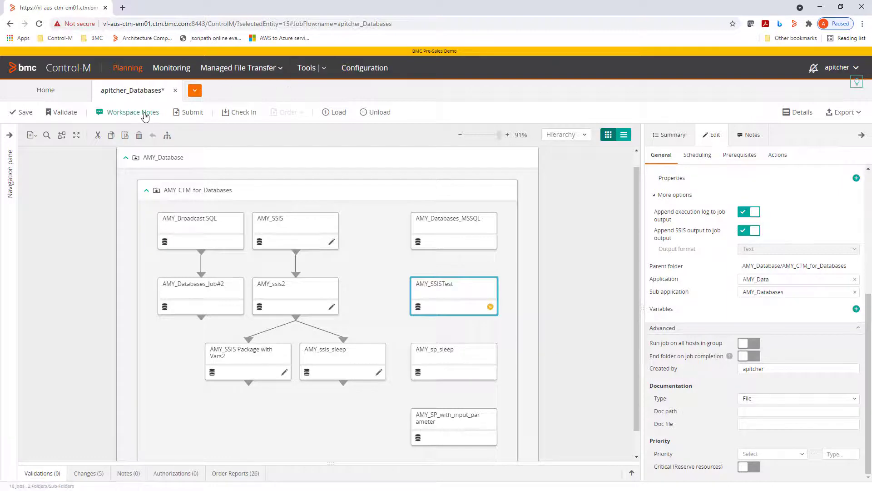
Check in the apitcher_Databases workspace and order the workspace with the default order options
click(249, 117)
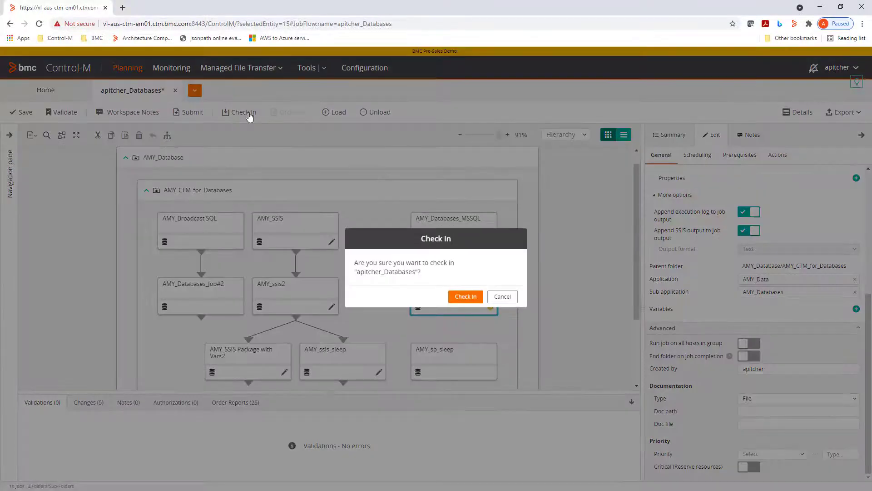
click(465, 298)
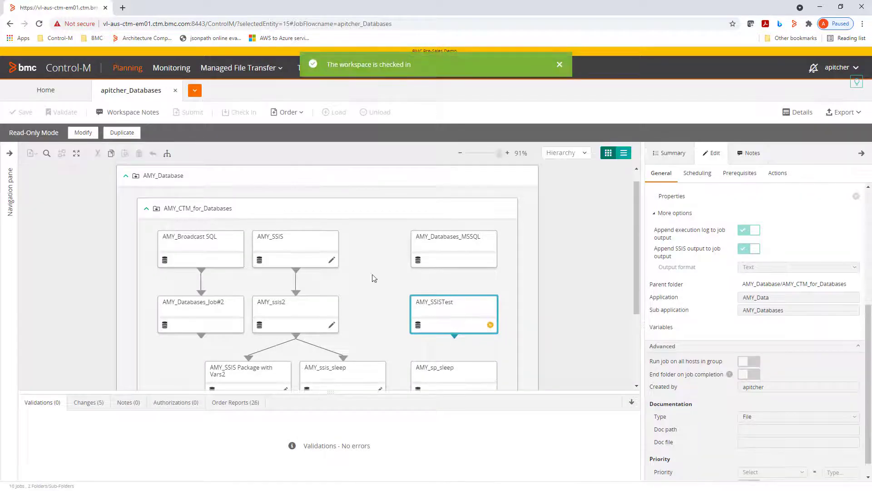
click(286, 112)
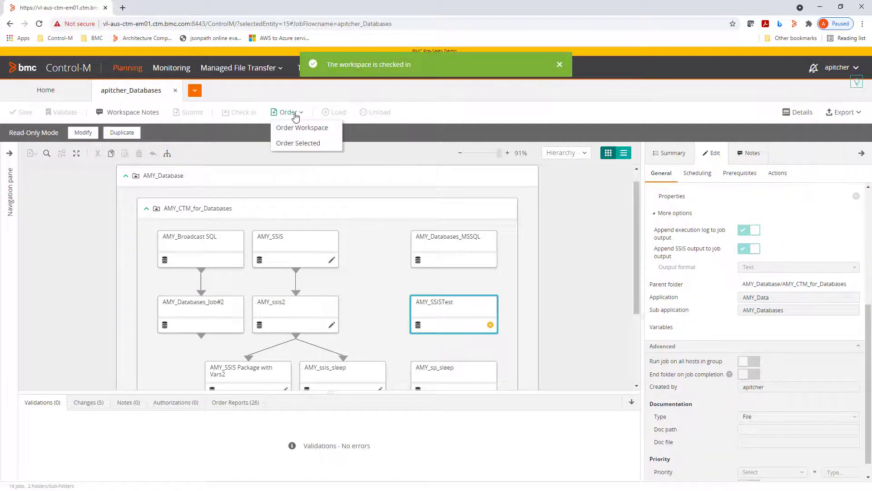
click(310, 129)
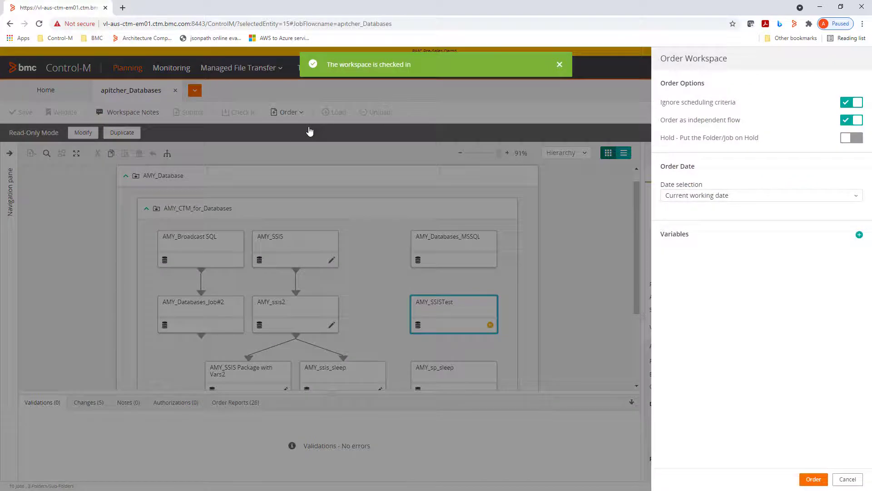
click(813, 479)
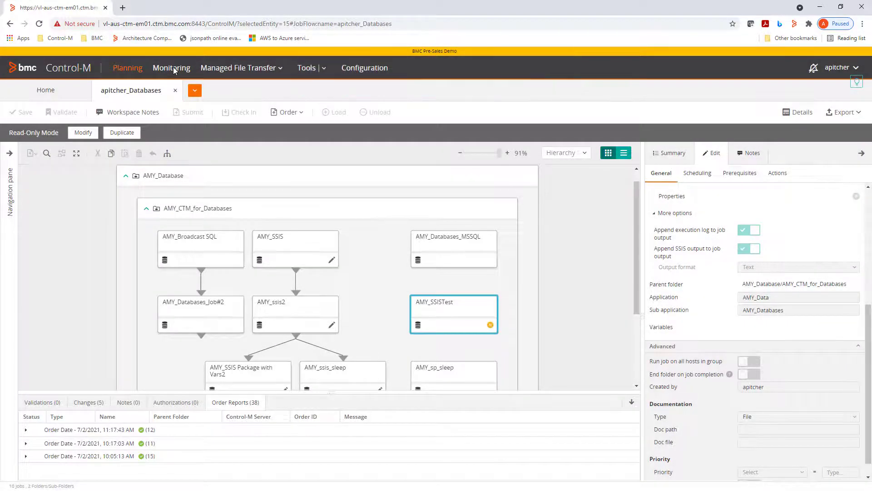
Switch to Monitoring and inspect the AMY_SSISTest job's summary, log and output
click(173, 67)
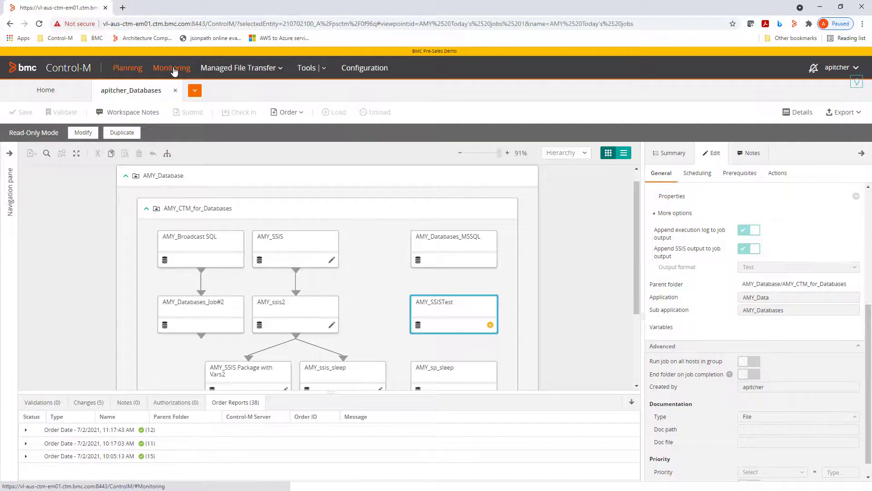
drag(508, 477, 547, 478)
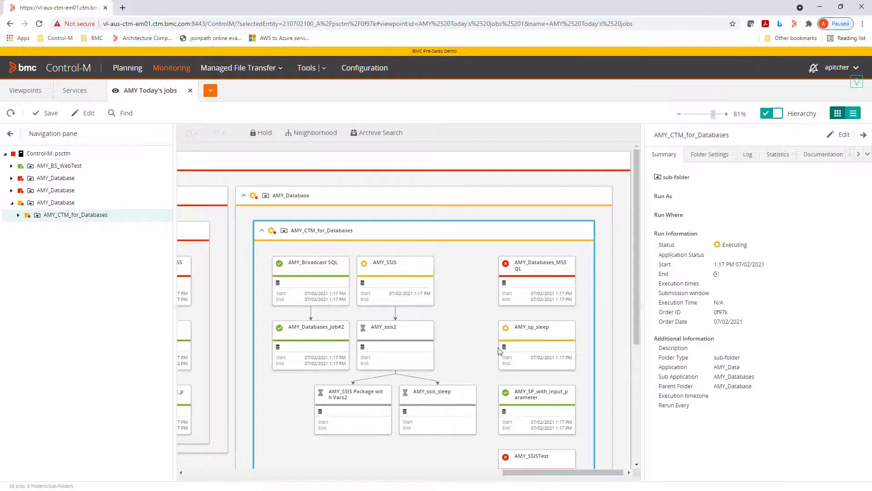
drag(637, 260, 639, 288)
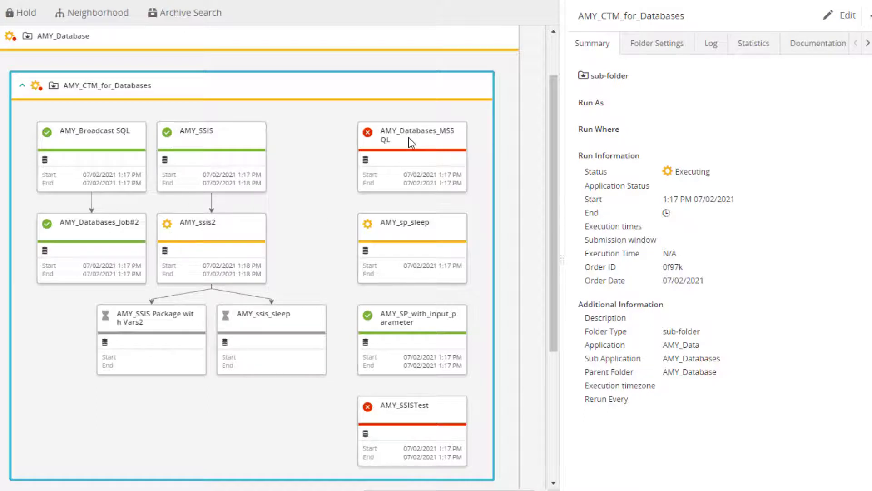
click(416, 444)
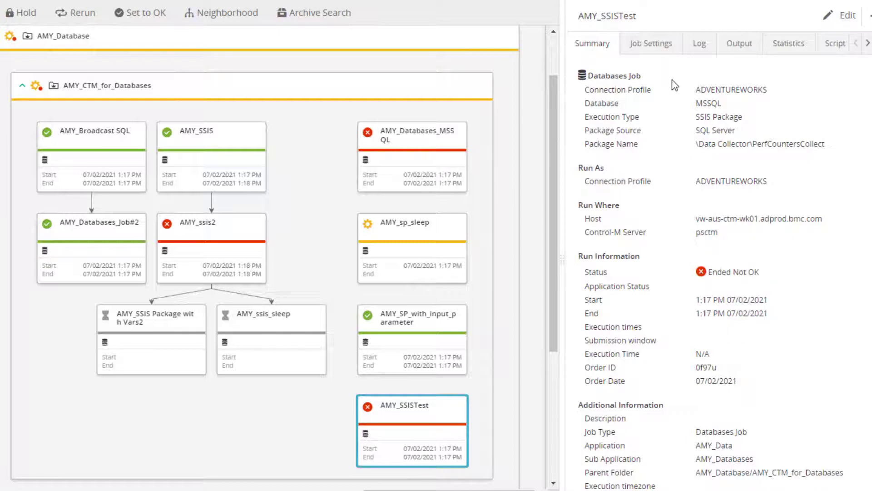
click(699, 53)
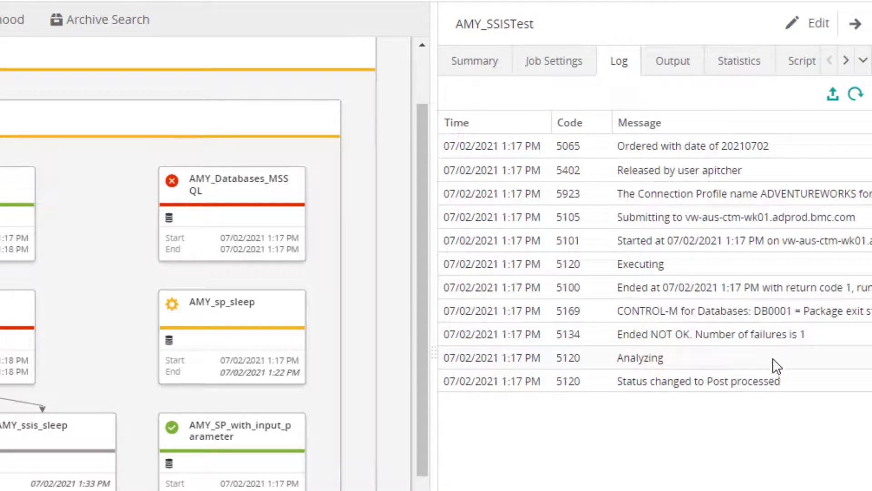
click(683, 63)
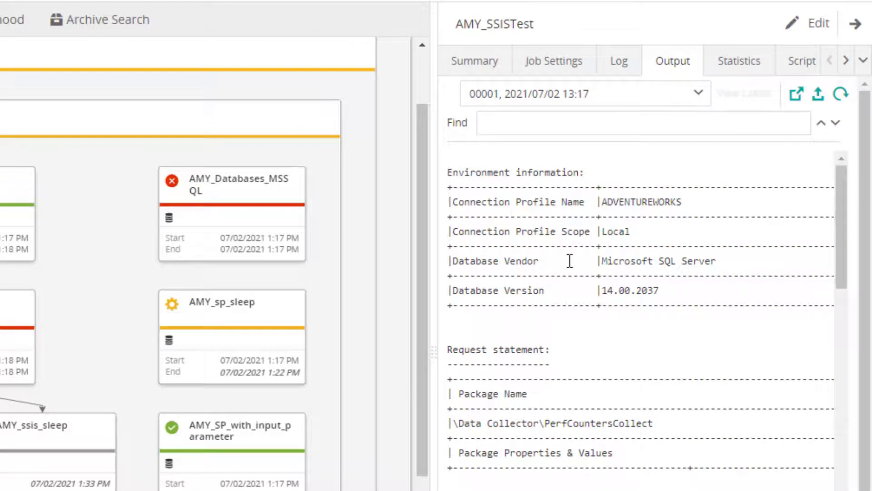
Scroll through the AMY_SSISTest job output to review the package loading and execution details
scroll(569, 260, down, 8)
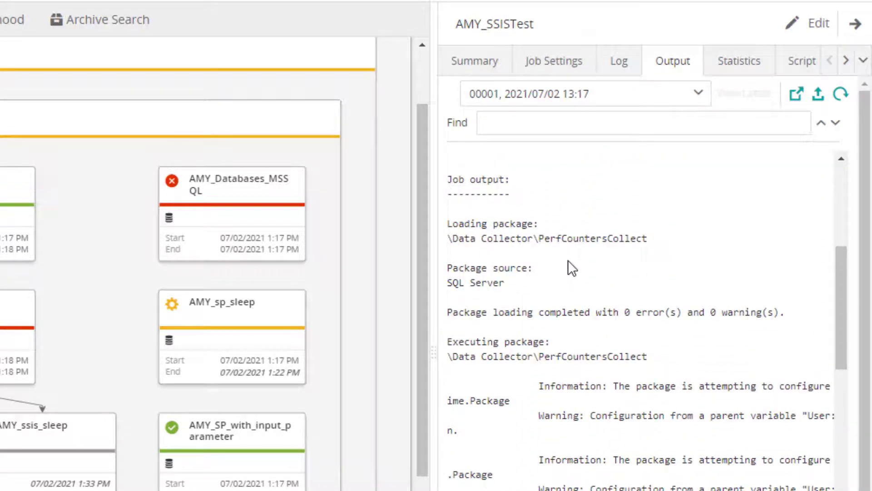
scroll(567, 261, down, 10)
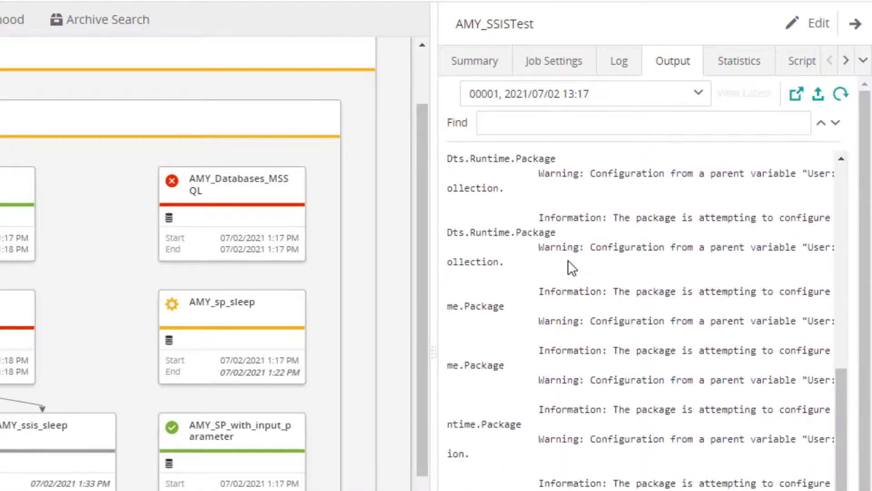
scroll(568, 259, down, 6)
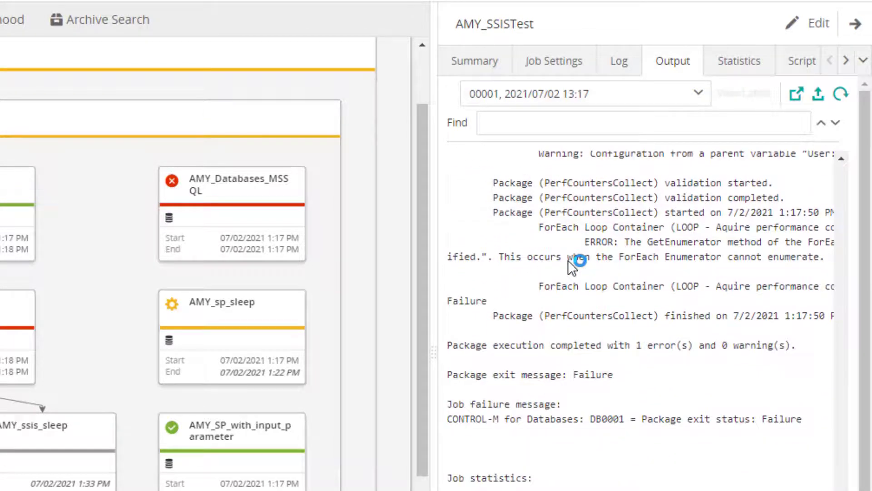
scroll(712, 353, down, 1)
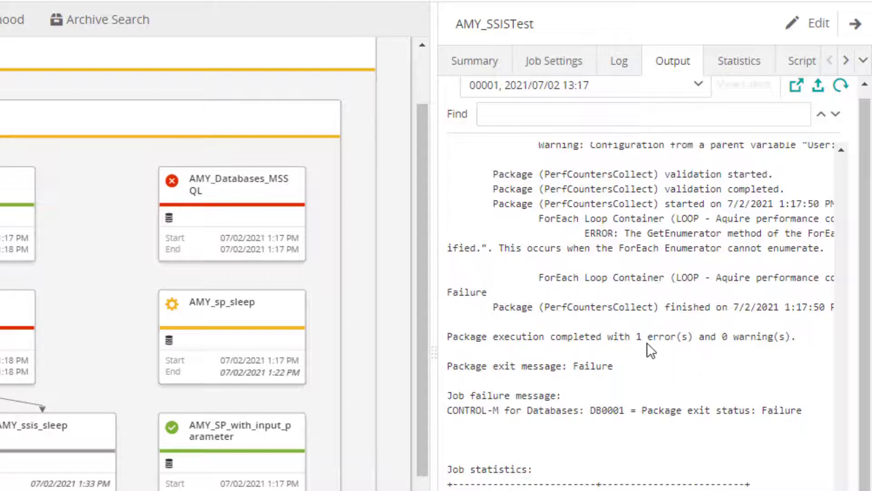
scroll(743, 348, up, 6)
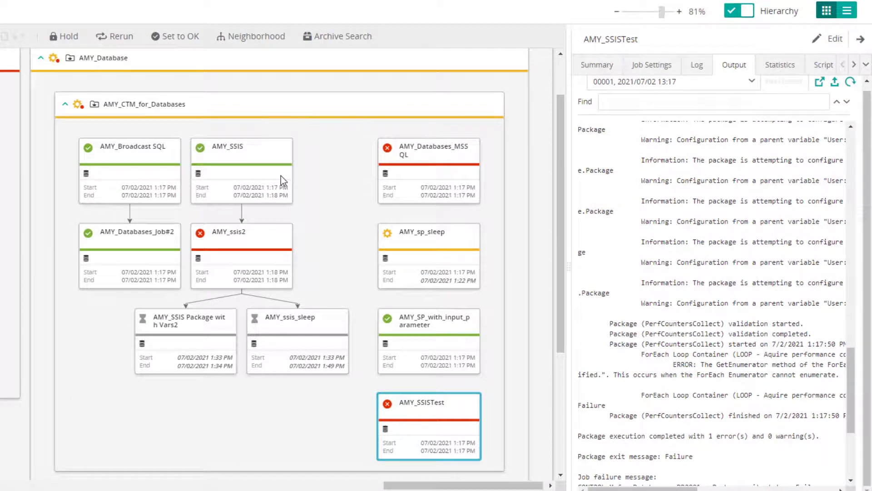
Select the AMY_SSIS job and review its output, job settings and expanded more options
click(280, 176)
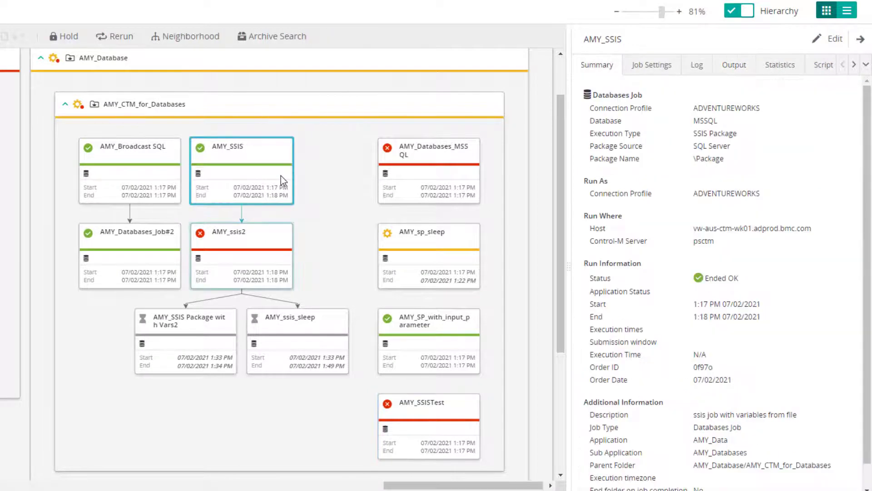
click(735, 68)
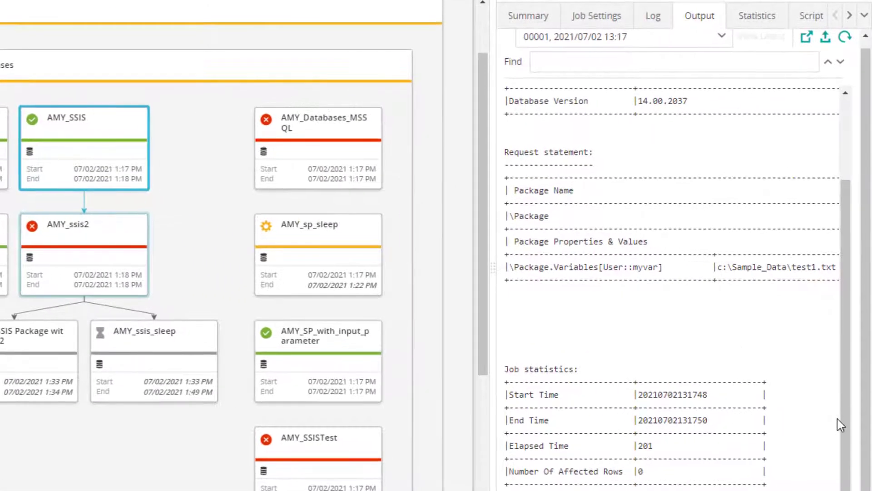
click(610, 21)
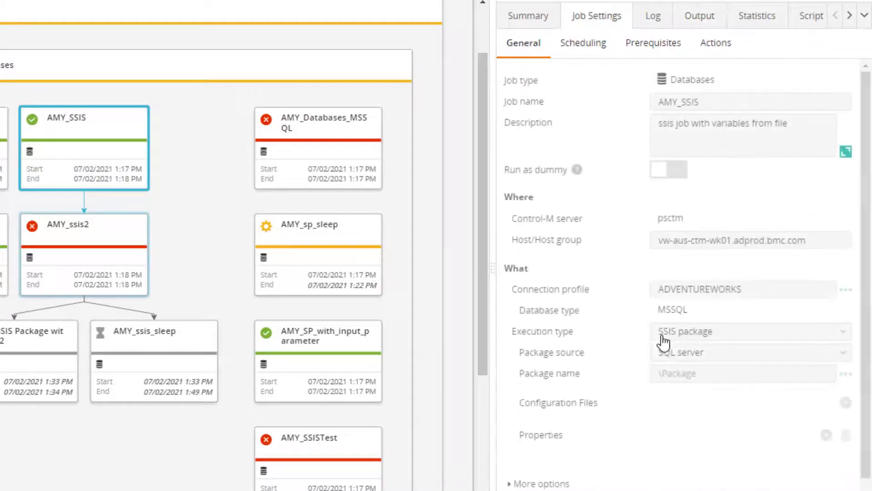
scroll(662, 336, down, 1)
scroll(663, 341, down, 2)
click(550, 407)
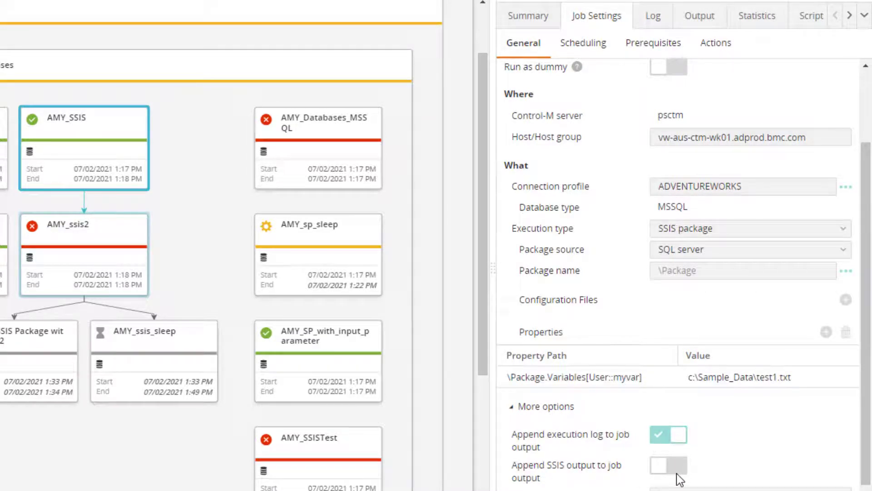
Select the AMY_SSIS2 job and review its summary and output
click(131, 255)
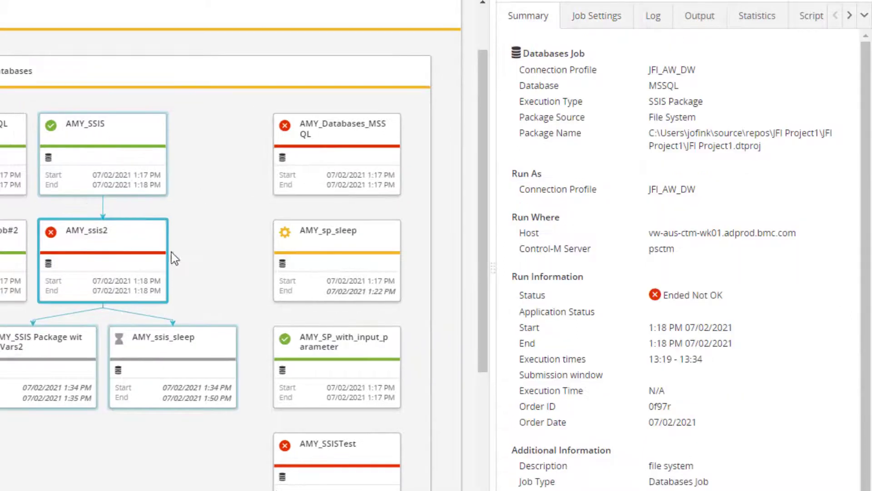
click(700, 23)
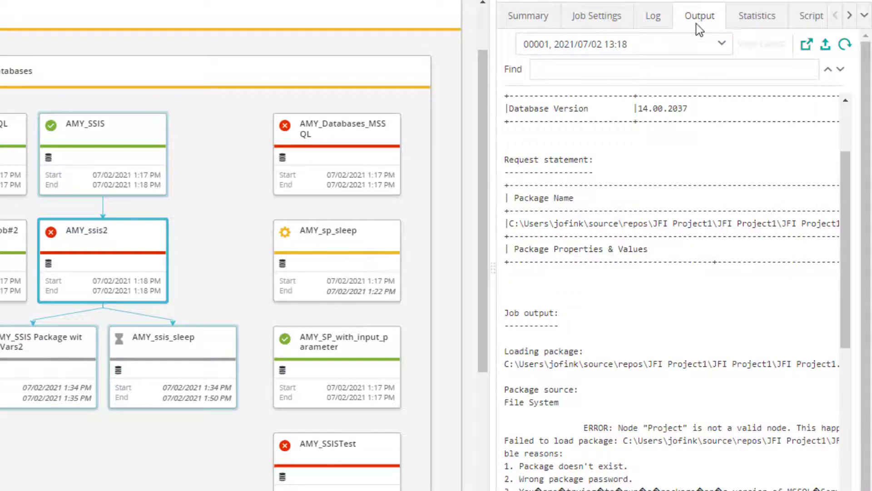
scroll(667, 271, down, 6)
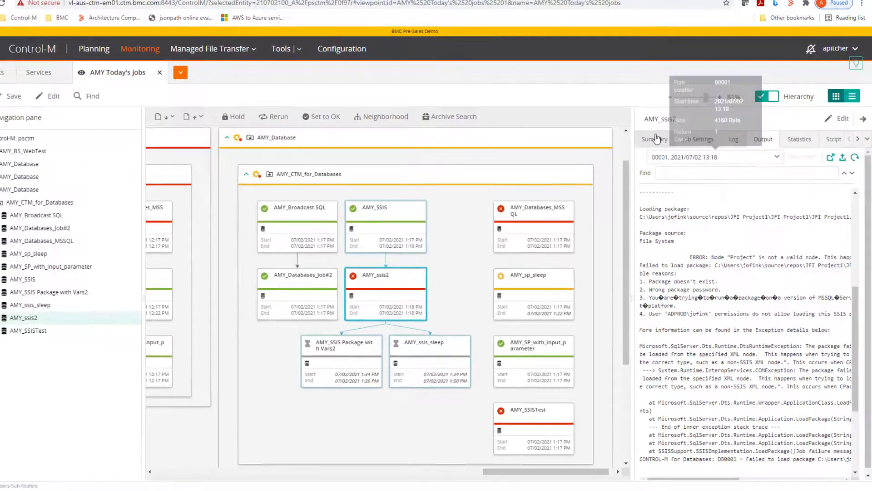
Open the AMY_ssis2 job settings for editing and save the job
click(656, 139)
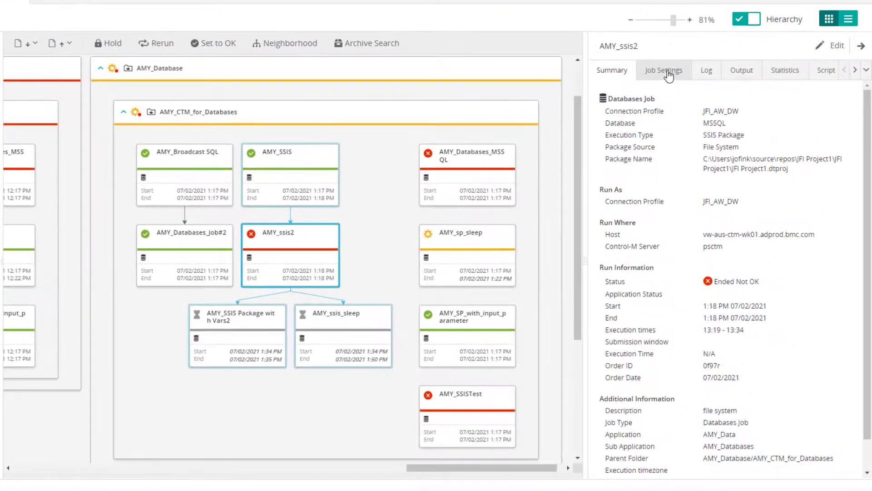
click(699, 140)
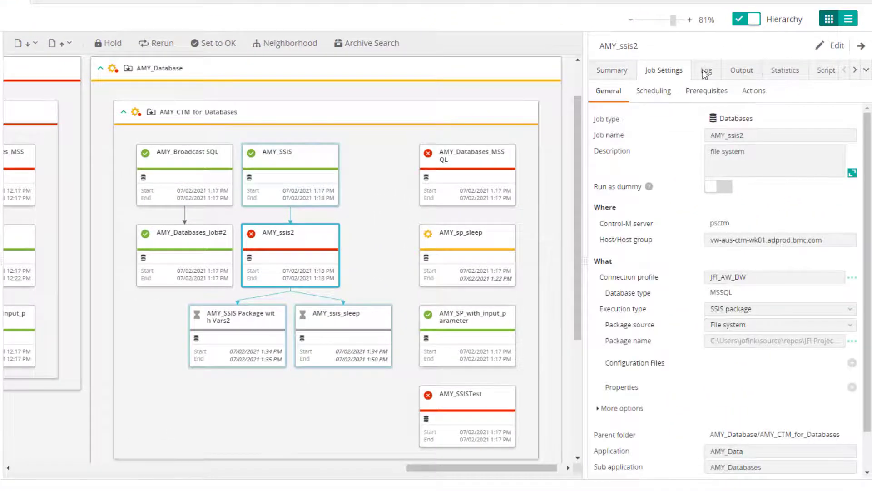
click(833, 50)
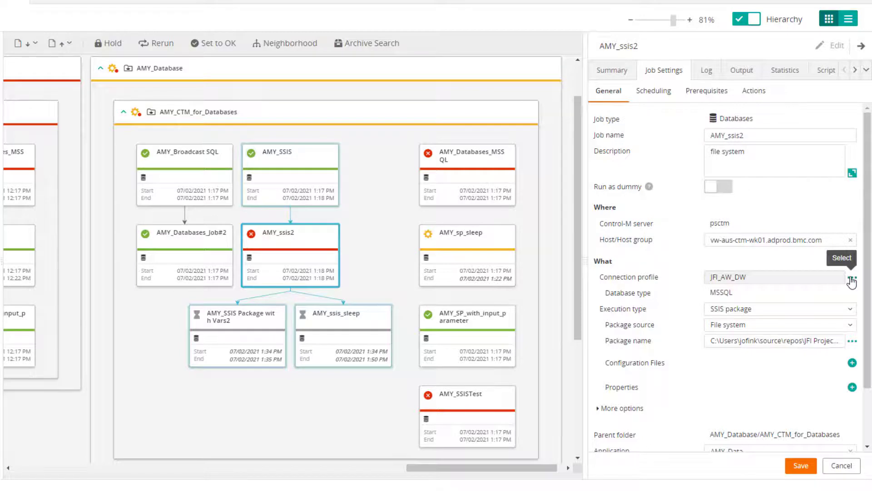
click(803, 467)
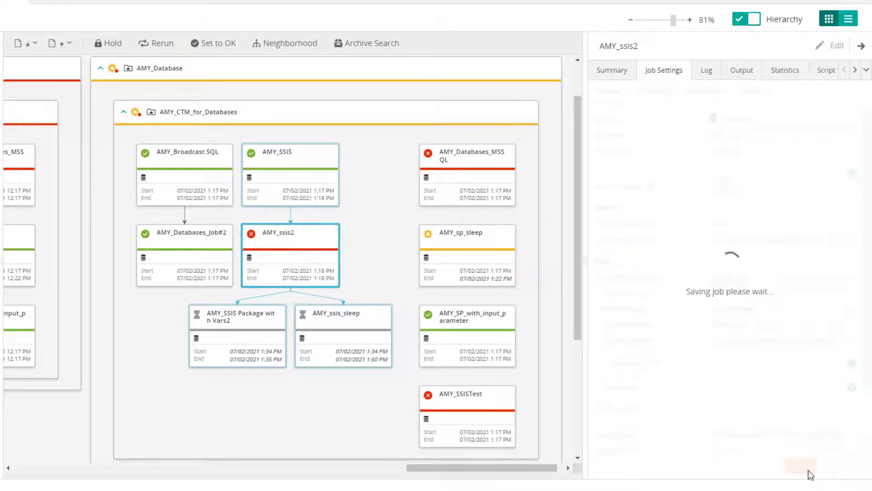
Set the AMY_ssis2 job to OK and confirm the action
right_click(301, 255)
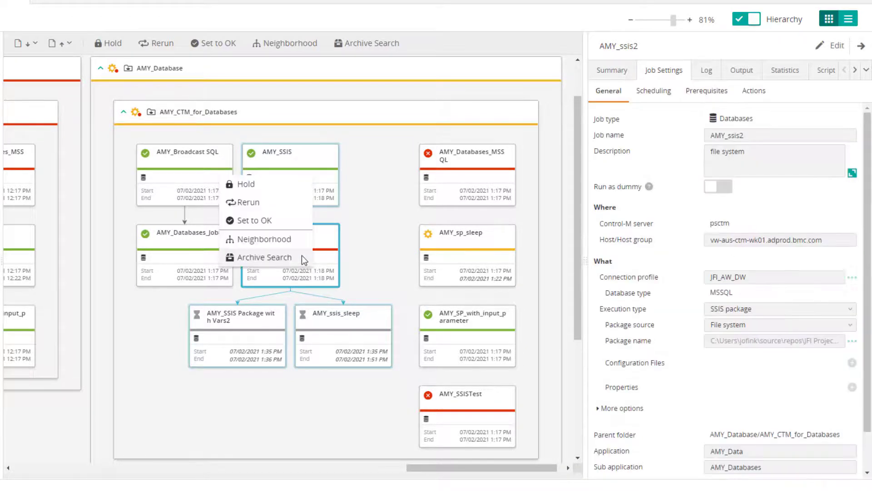
click(263, 222)
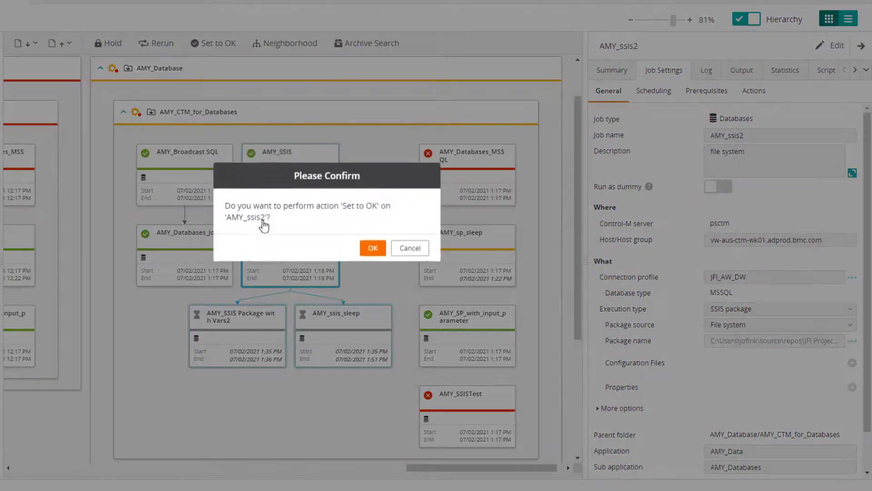
click(370, 248)
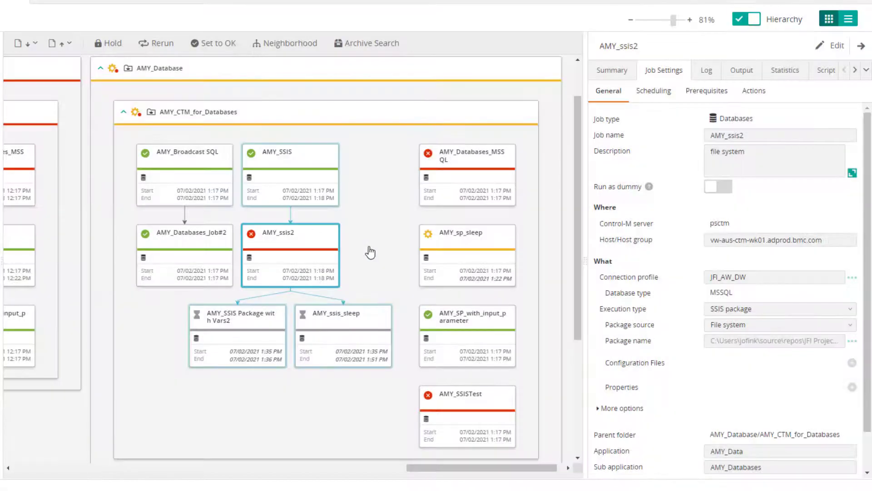